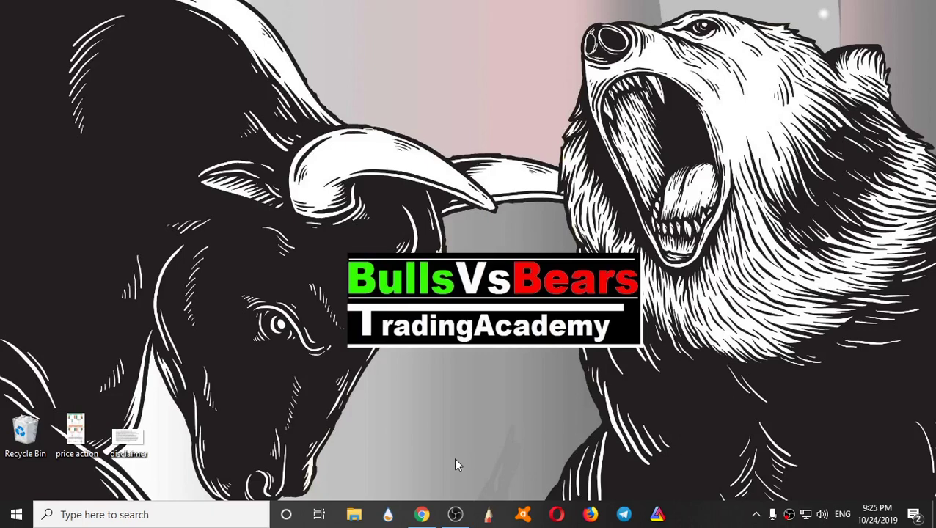
- Bring up the MACD Wikipedia article in Chrome and highlight "moving average convergence/divergence" in its introduction
mouse_move(422, 513)
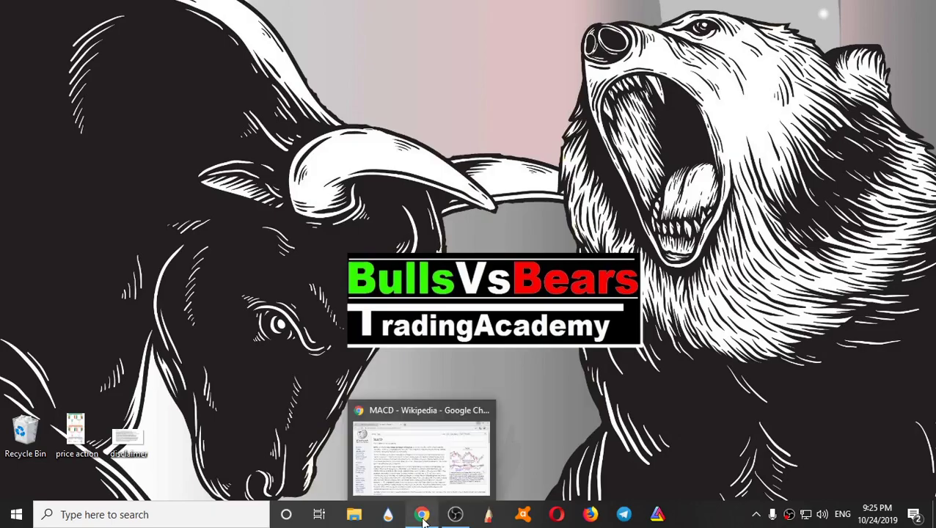
left_click(416, 470)
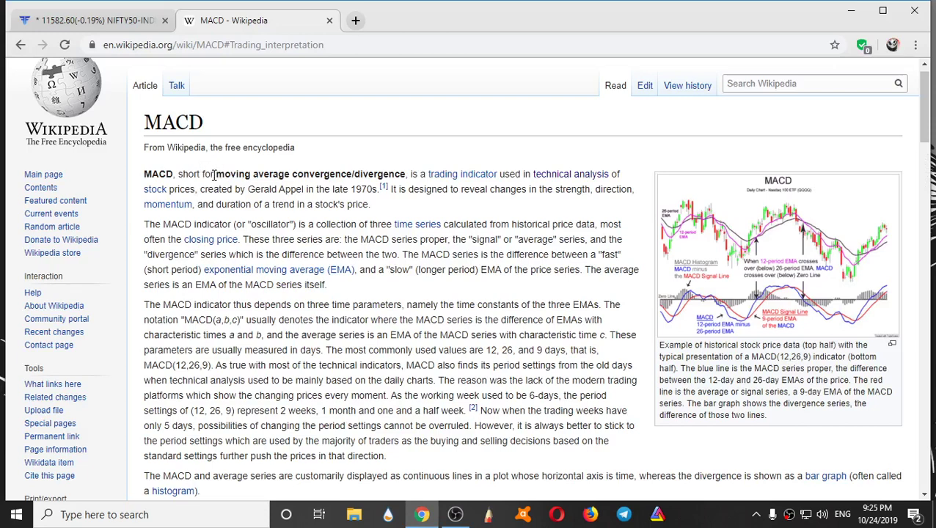
left_click_drag(213, 175, 407, 174)
left_click(346, 246)
- Go to the article's Trading interpretation section and highlight the standard interpretation of a signal-line crossover
scroll(601, 271, "down", 5)
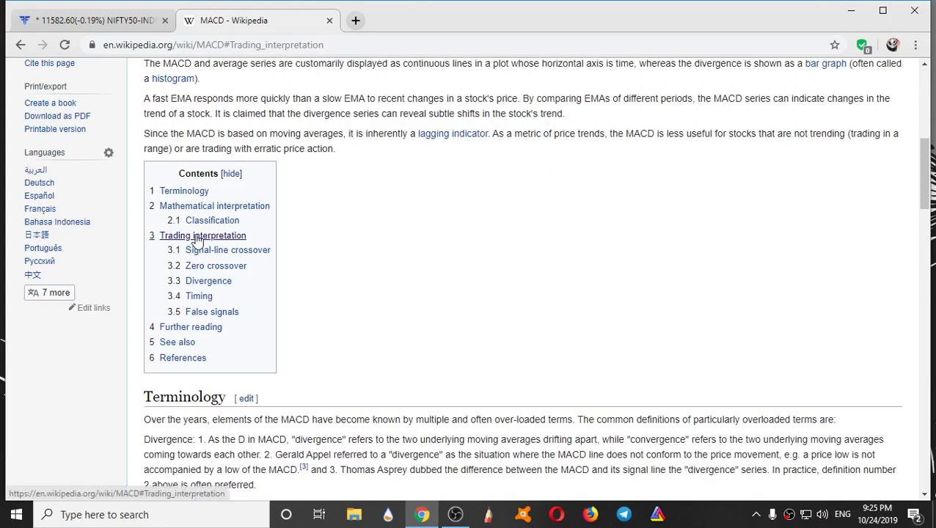
left_click(198, 241)
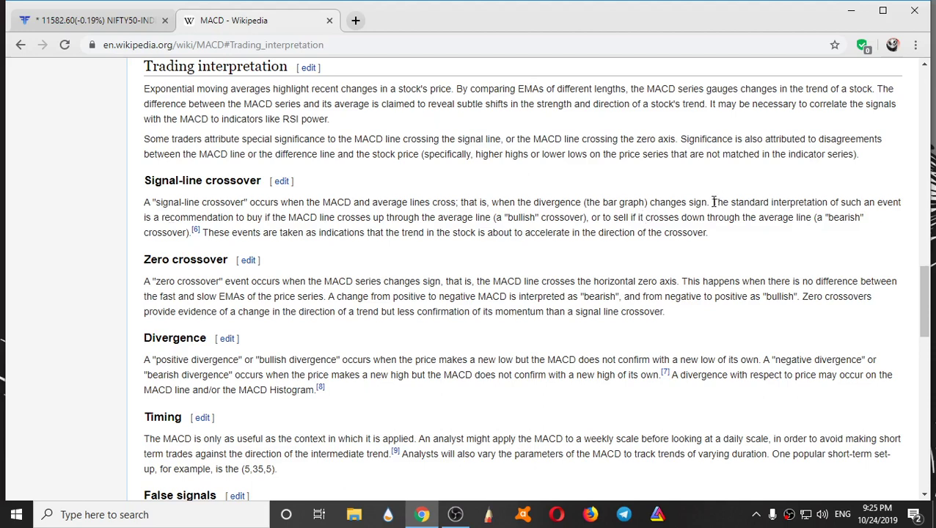
left_click_drag(711, 201, 730, 233)
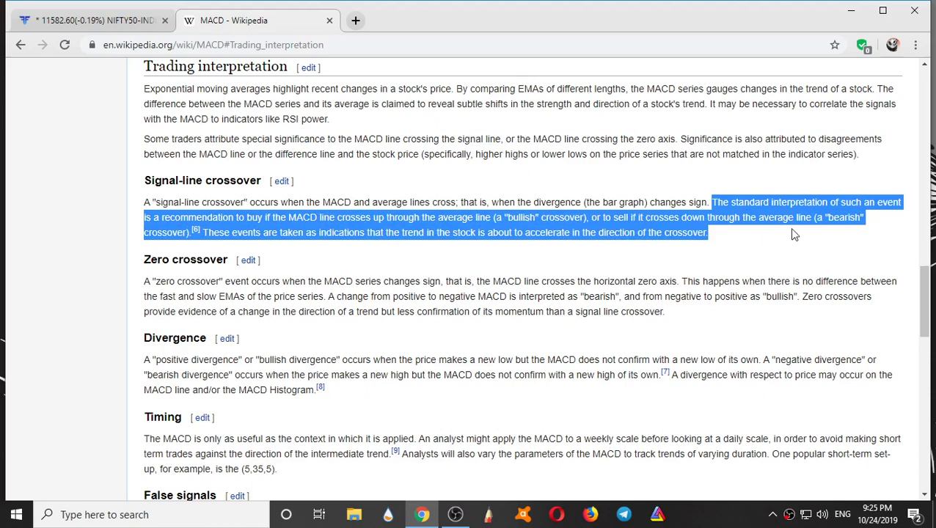
left_click_drag(834, 226, 292, 244)
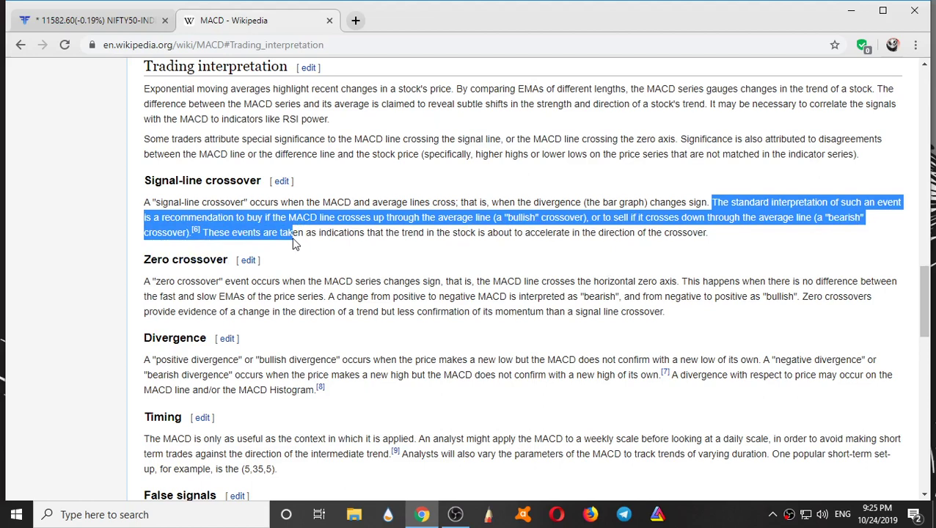
left_click(349, 251)
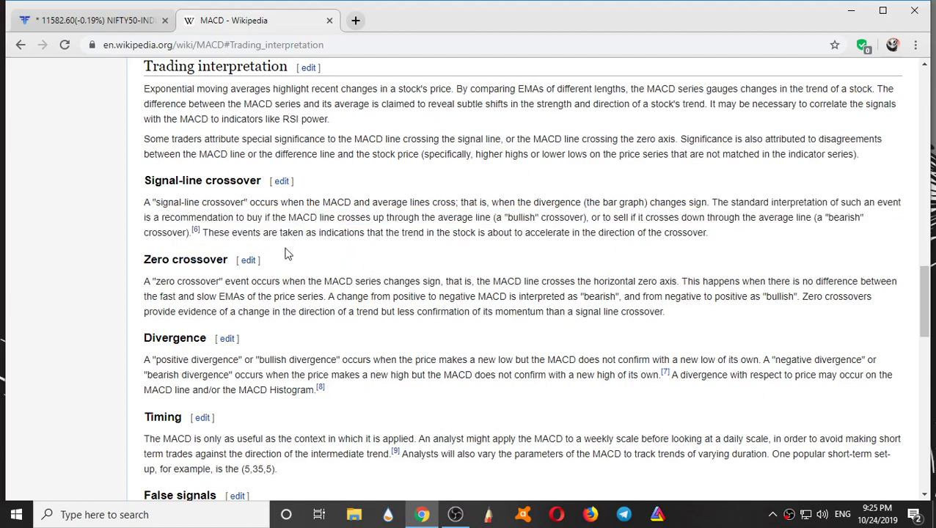
- Switch to the NIFTY50 daily chart and review the MACD indicator's line styles and its crossovers in April and May 2019
key("ctrl+Tab")
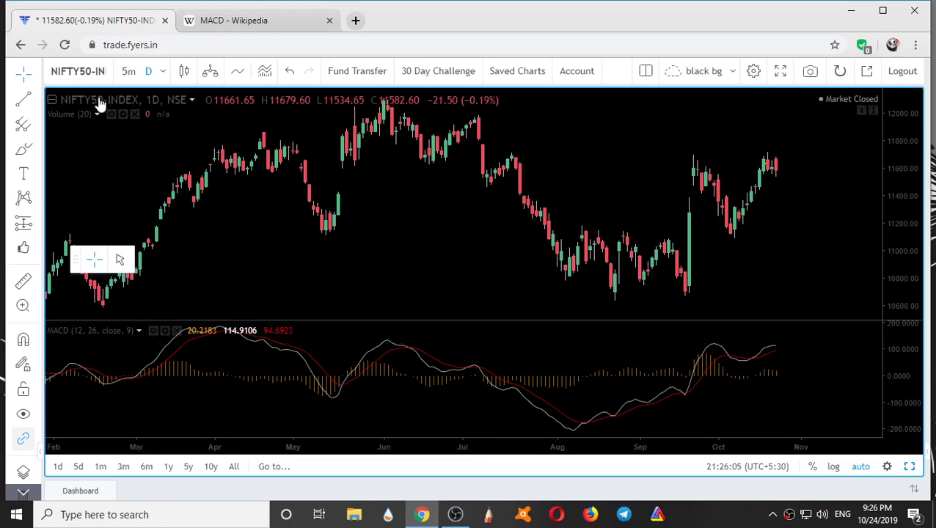
double_click(262, 352)
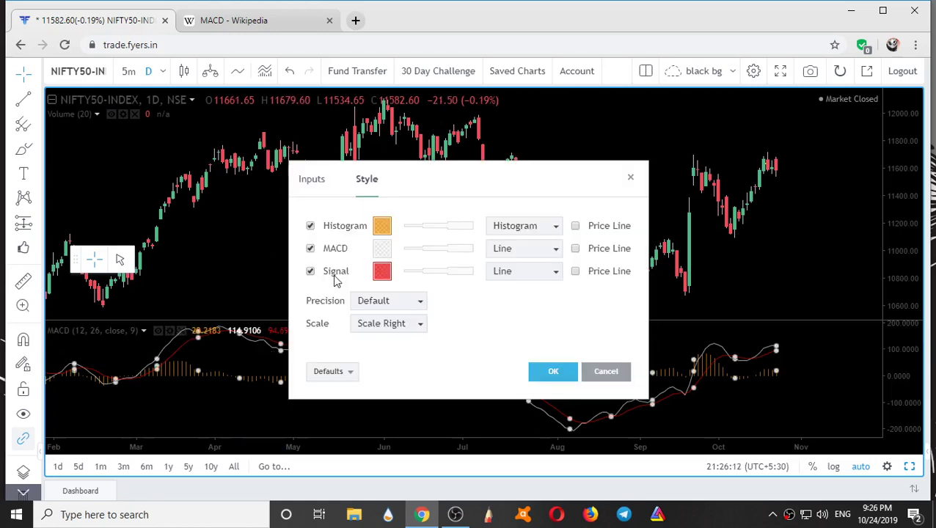
left_click(553, 371)
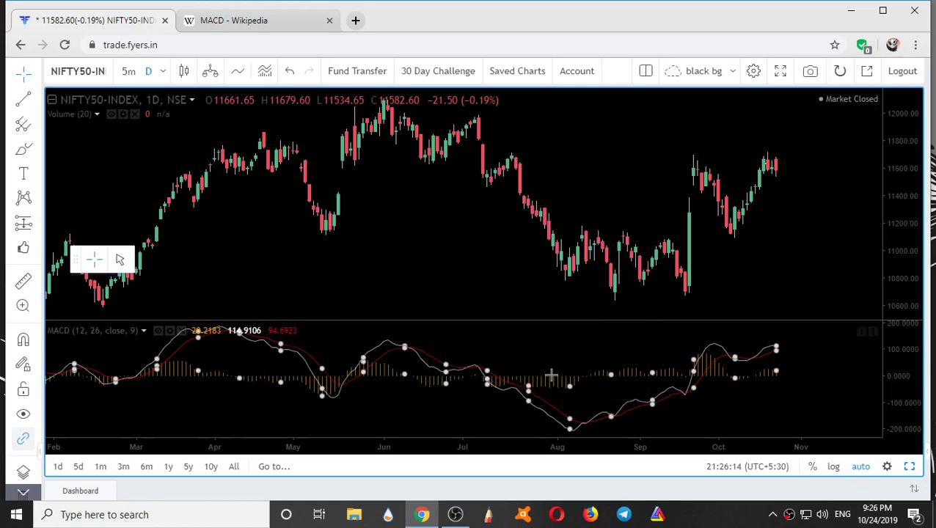
left_click(476, 402)
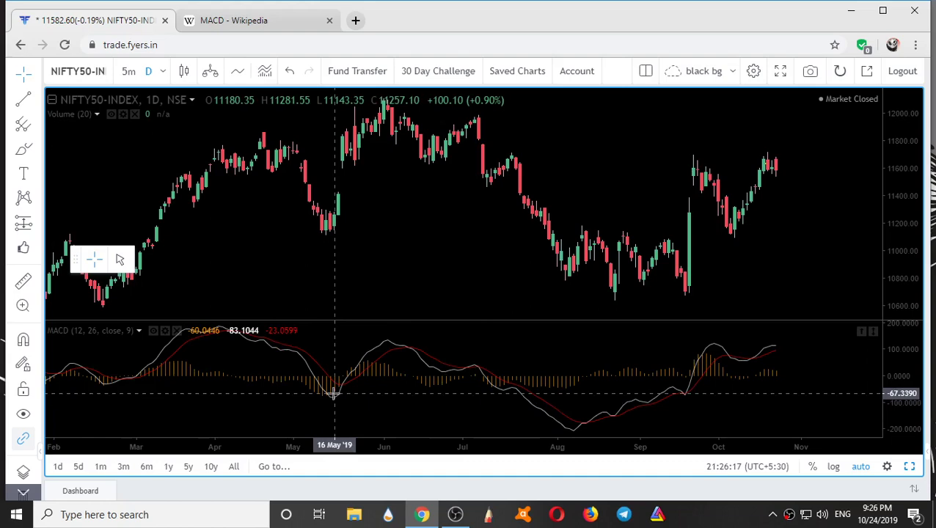
left_click_drag(326, 285, 470, 309)
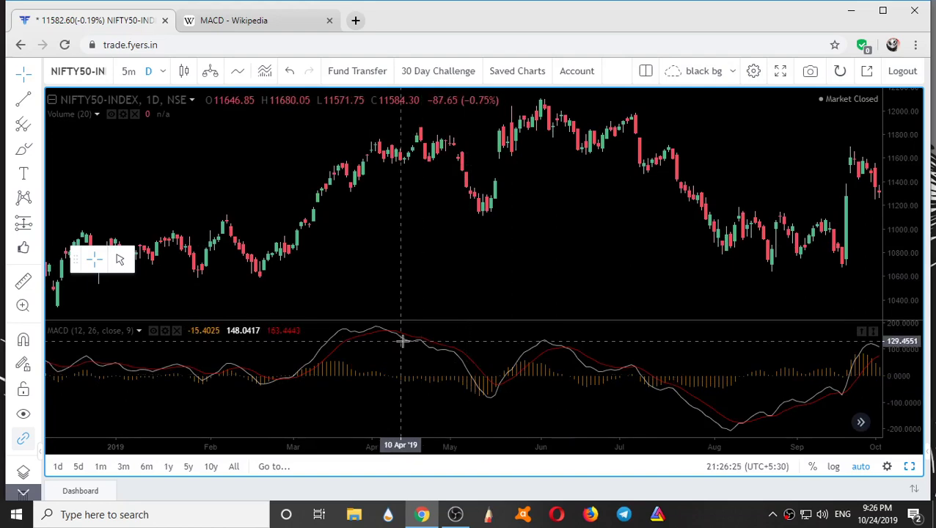
- Return to the MACD article and highlight the buy and sell recommendation under Signal-line crossover
key("ctrl+Tab")
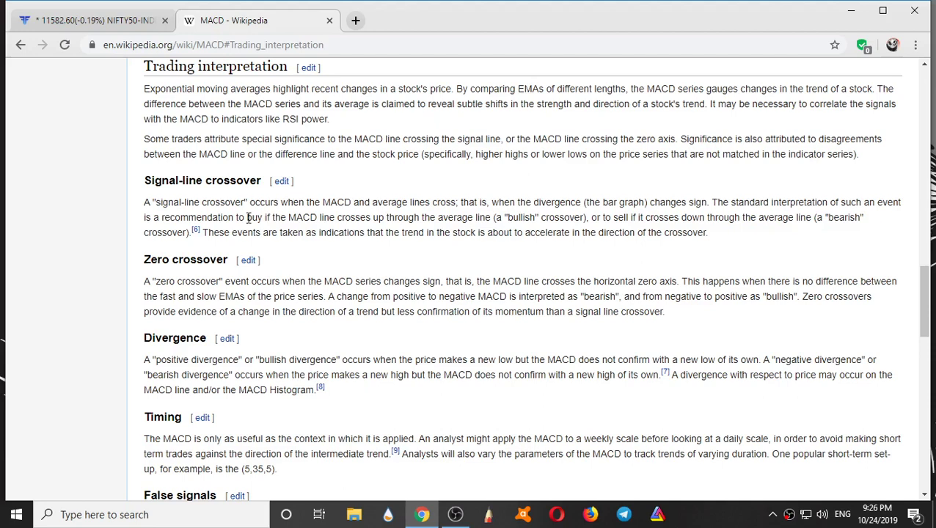
left_click_drag(160, 218, 817, 223)
left_click(611, 224)
left_click(750, 257)
- Go back to the NIFTY50 daily chart and examine the MACD signal-line crossover in mid-October 2019 up close
left_click(92, 18)
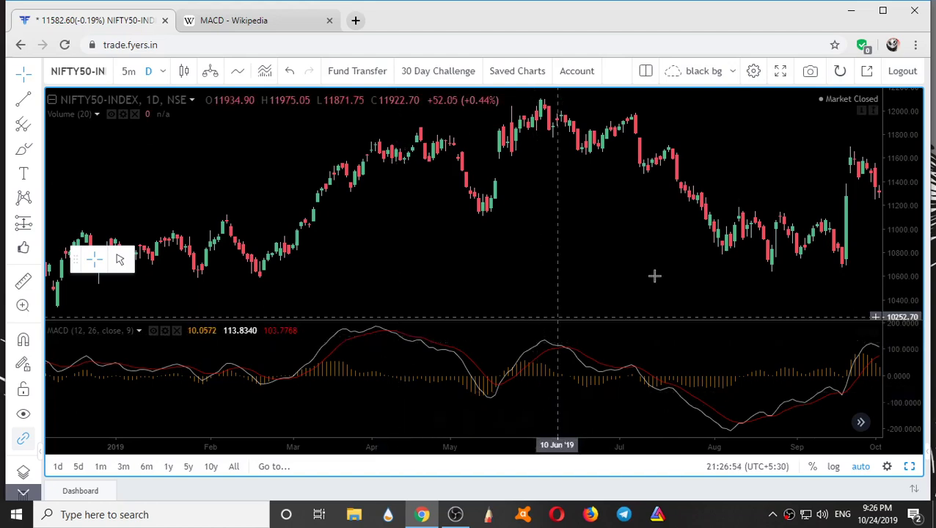
left_click_drag(654, 276, 469, 243)
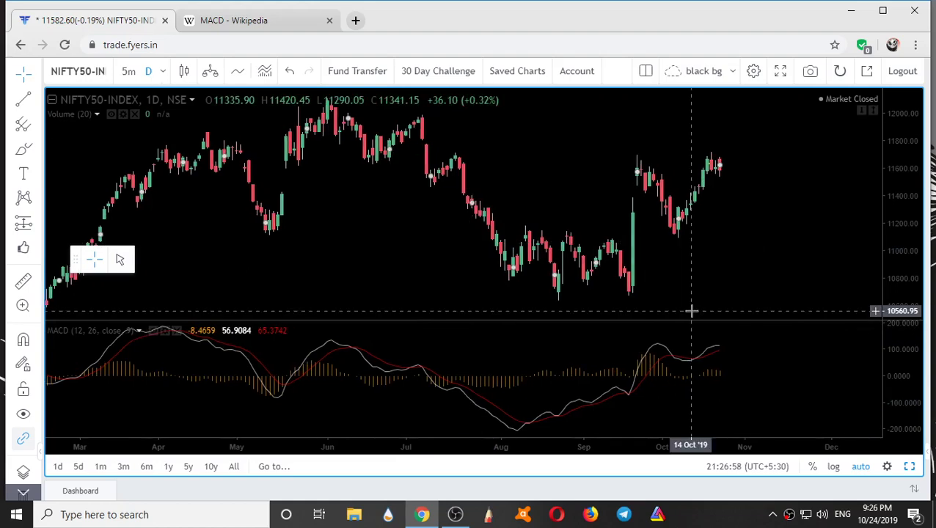
scroll(692, 330, "up", 1)
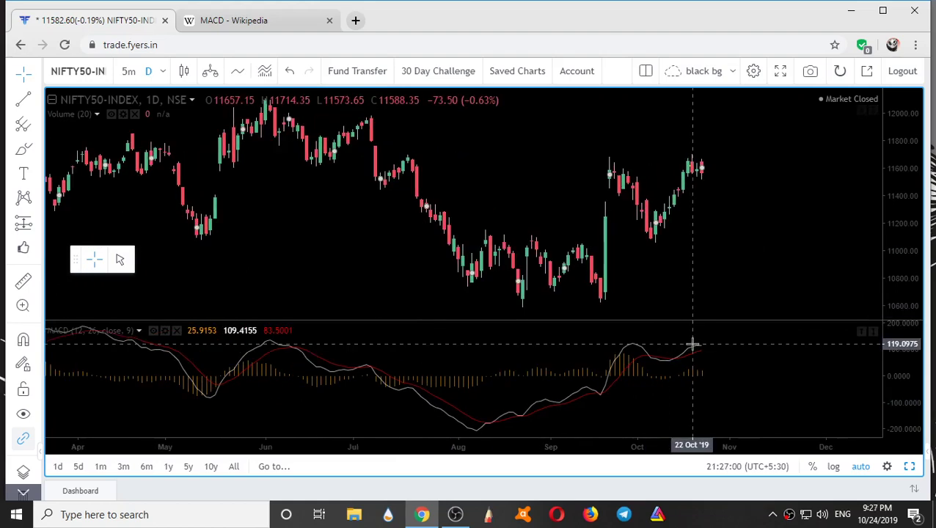
scroll(693, 343, "up", 1)
left_click_drag(693, 343, 577, 347)
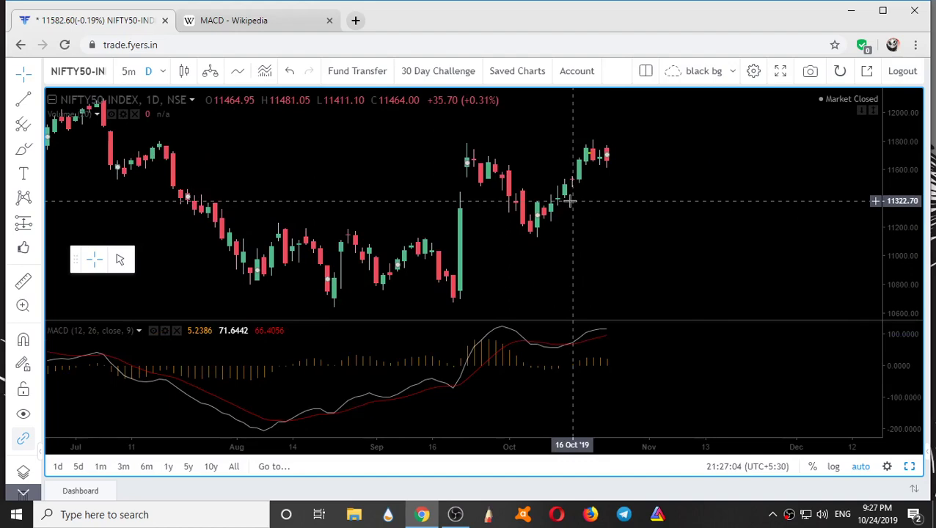
scroll(570, 200, "up", 2)
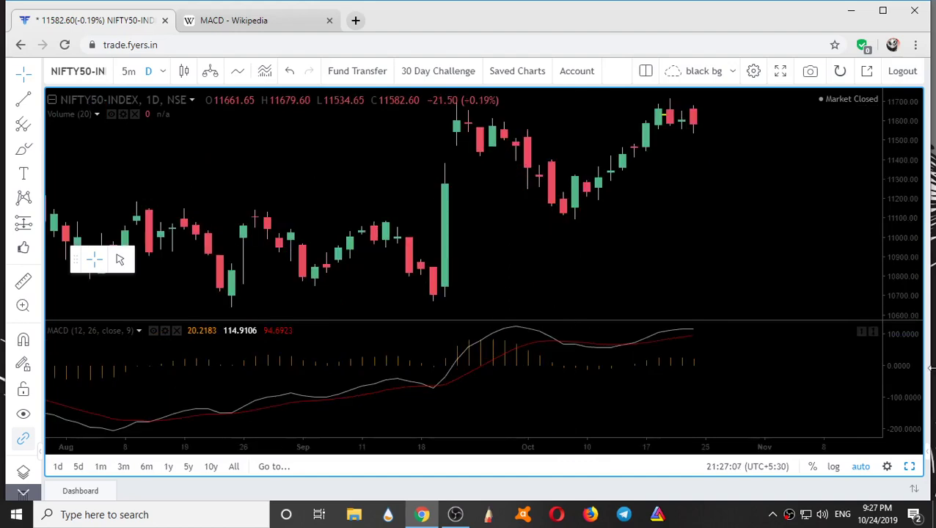
left_click_drag(930, 367, 745, 373)
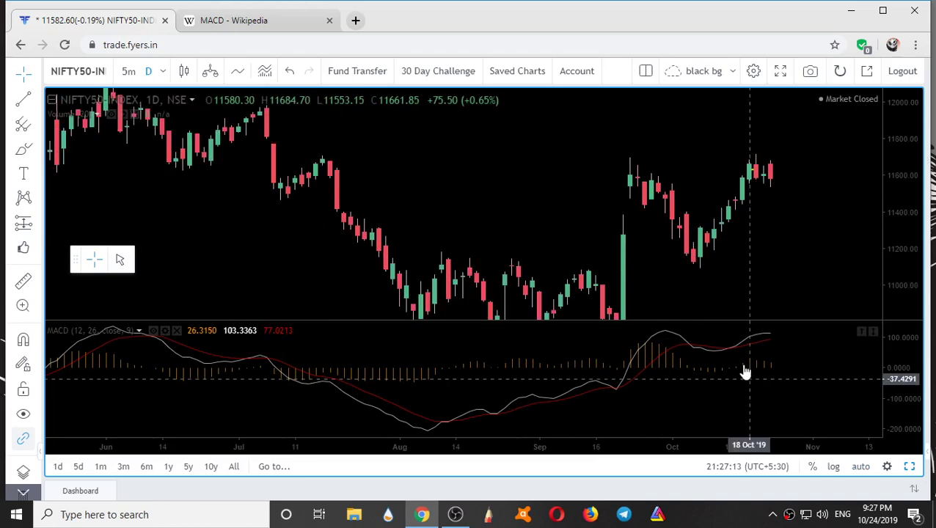
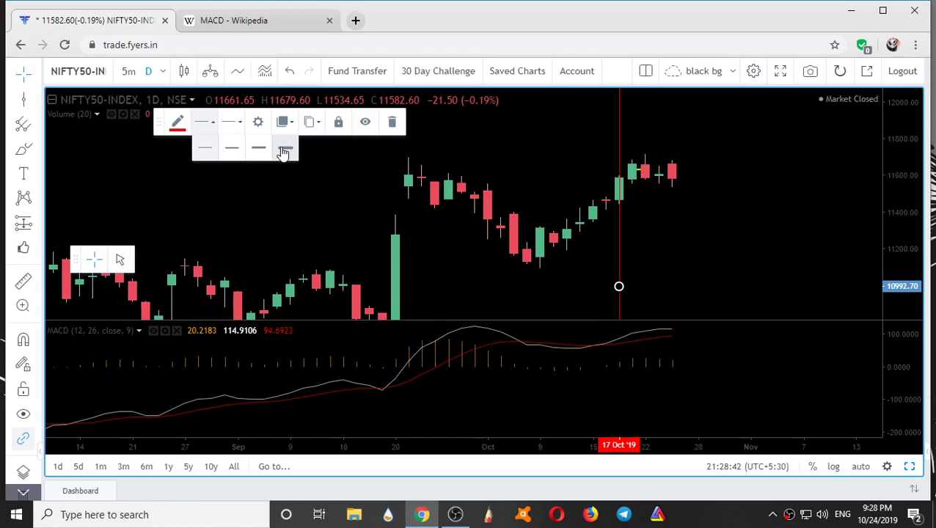
- Give the red vertical line at 17 Oct '19 the thickest width and switch the chart to the 4-hour timeframe
left_click(285, 152)
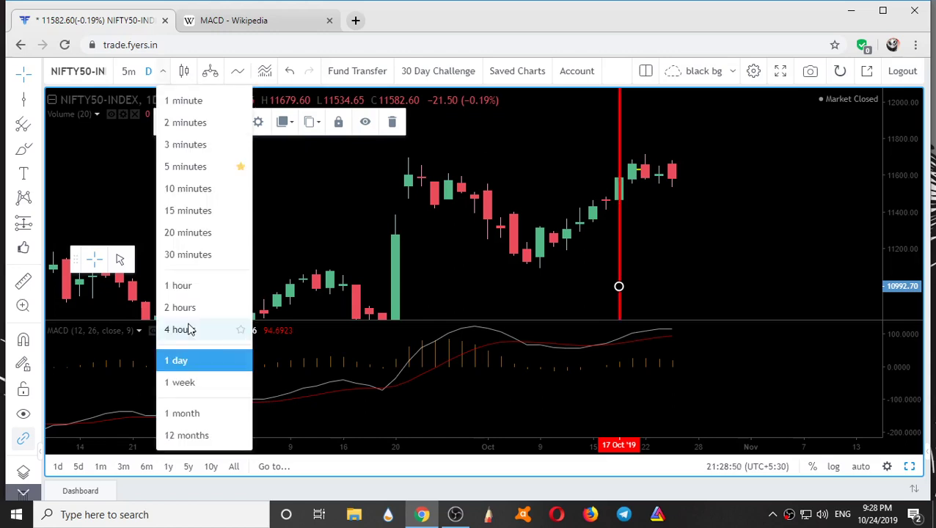
left_click(180, 330)
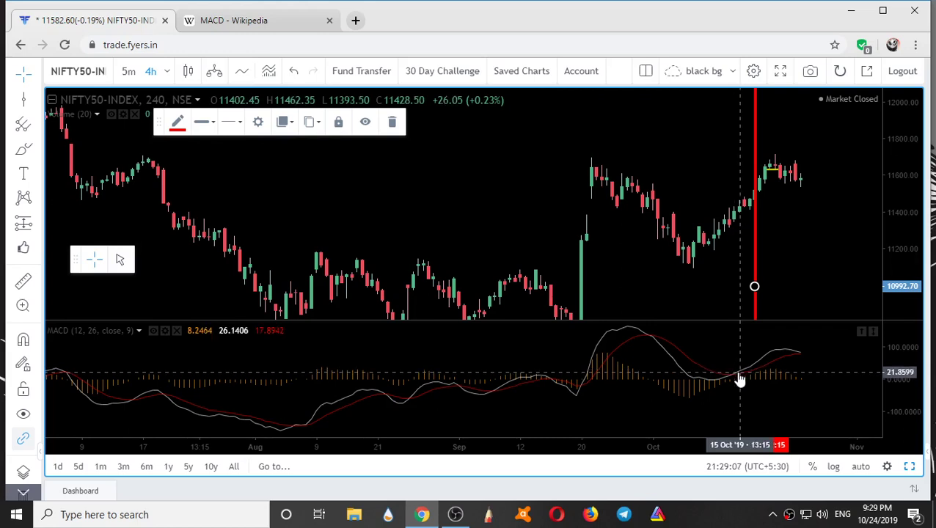
- Place a vertical line at the 15 Oct '19 13:15 MACD crossover and color it orange
left_click(730, 217)
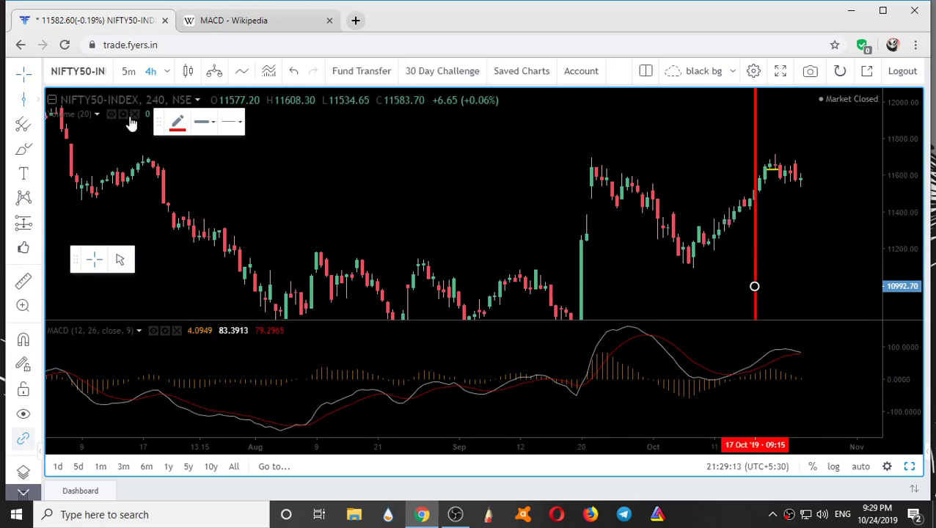
left_click(739, 215)
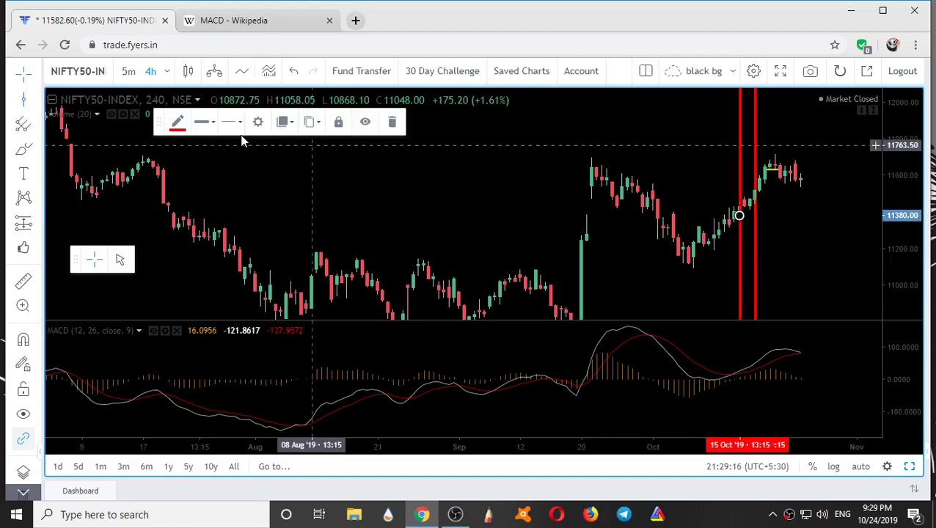
left_click(176, 123)
left_click(203, 159)
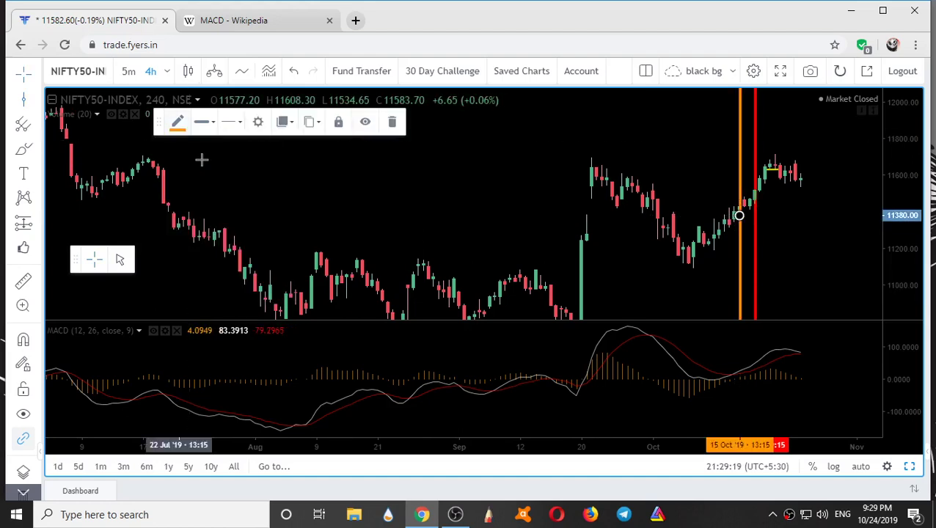
left_click(518, 201)
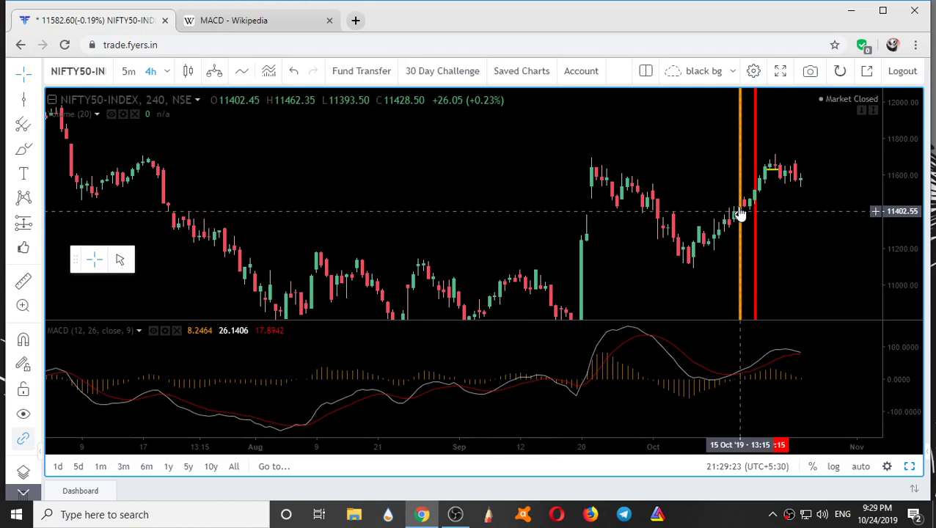
- On the 1-hour timeframe, place a vertical line at the 09 Oct '19 11:15 MACD crossover and color it yellow
left_click(167, 71)
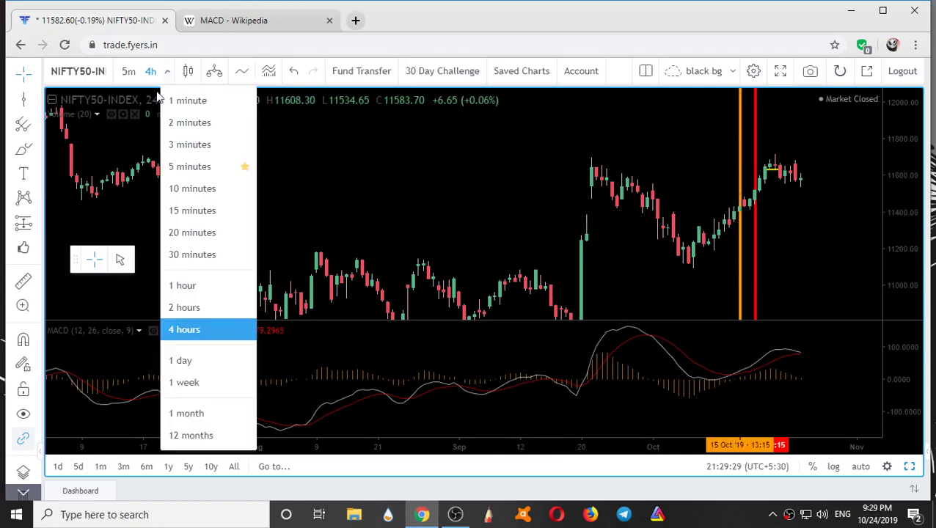
left_click(184, 286)
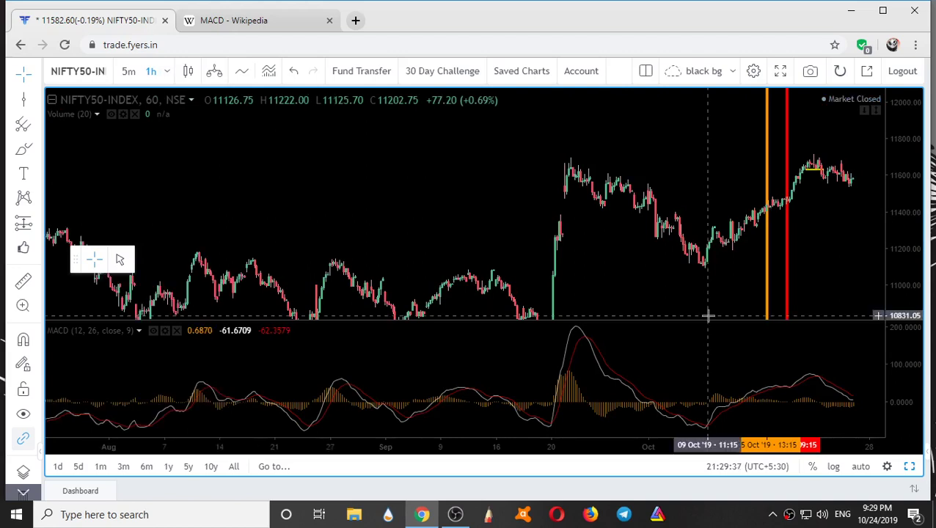
left_click(720, 241)
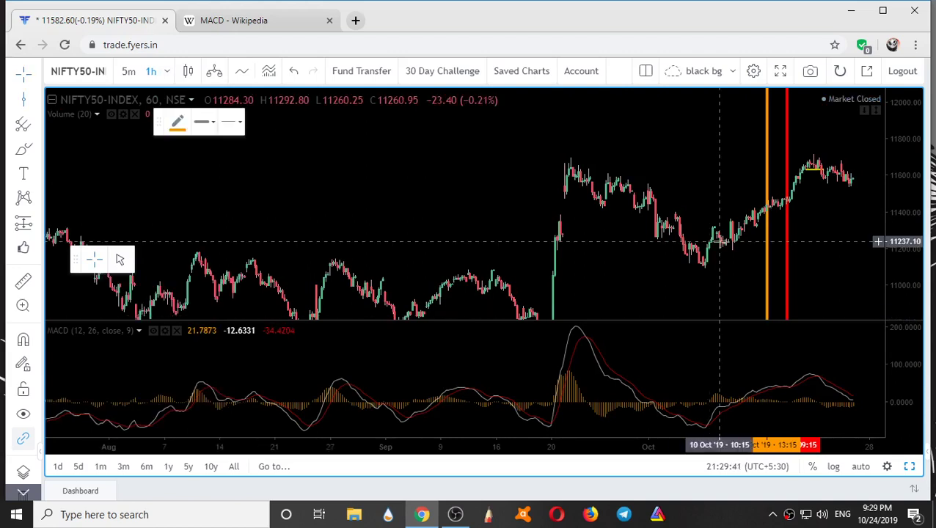
left_click(708, 241)
left_click(178, 123)
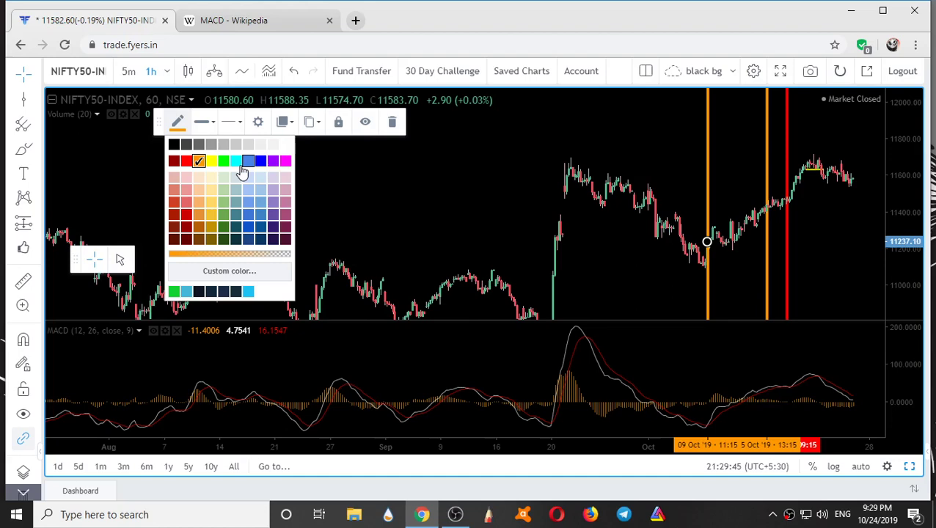
left_click(211, 160)
left_click(714, 368)
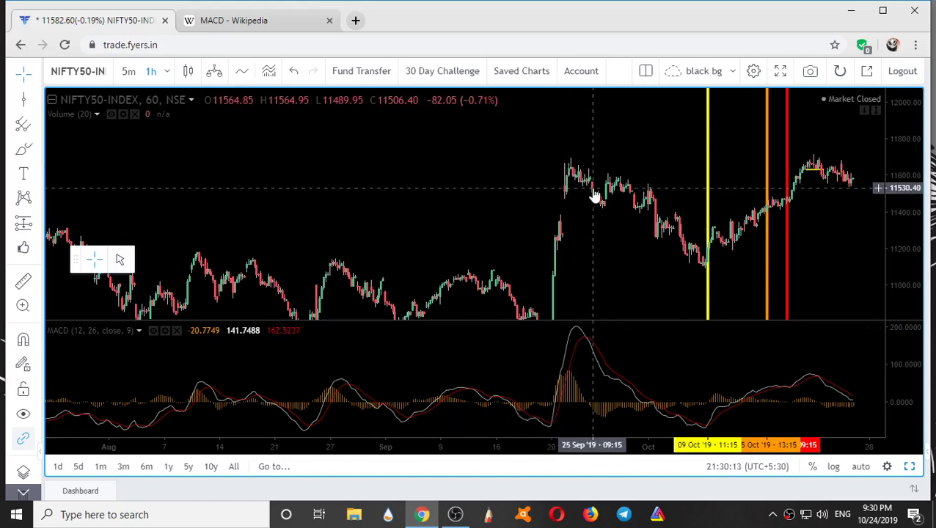
- Switch the chart to the 30-minute timeframe and examine the October MACD crossovers around the three vertical lines
left_click(166, 71)
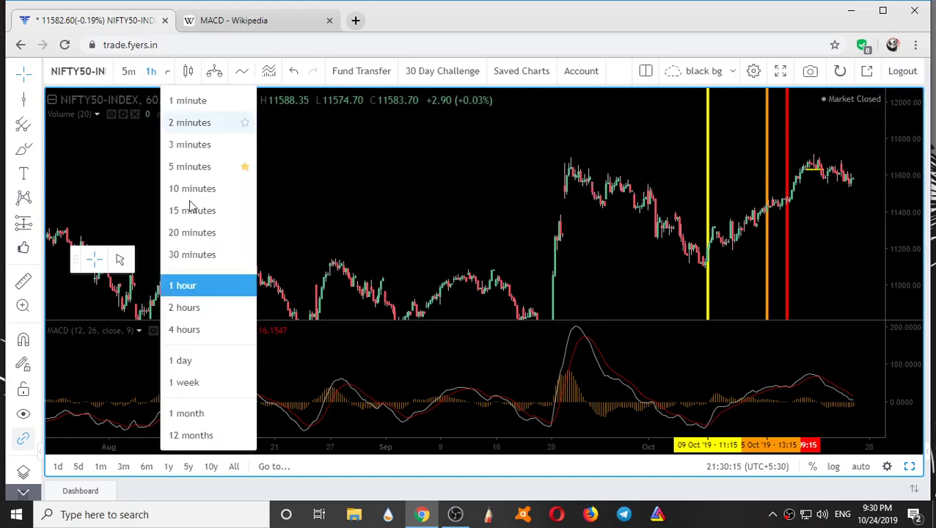
left_click(193, 255)
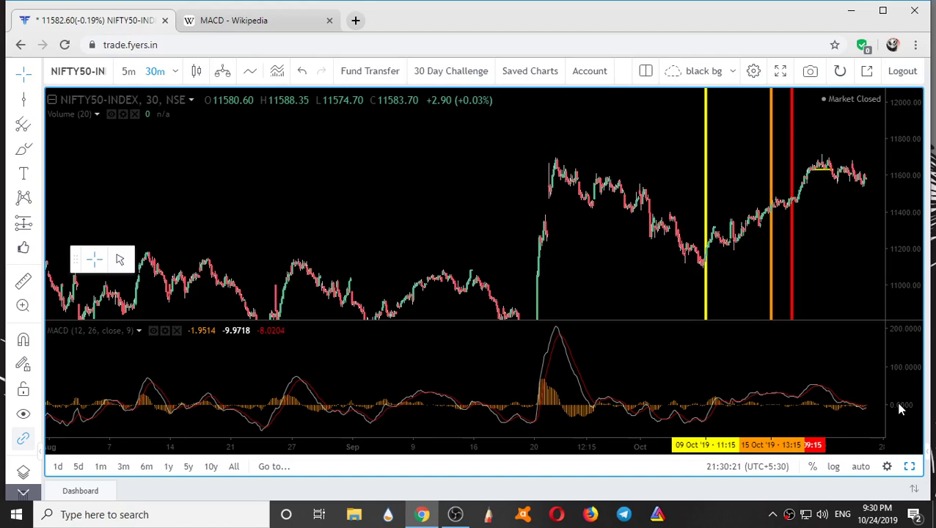
scroll(900, 409, "up", 4)
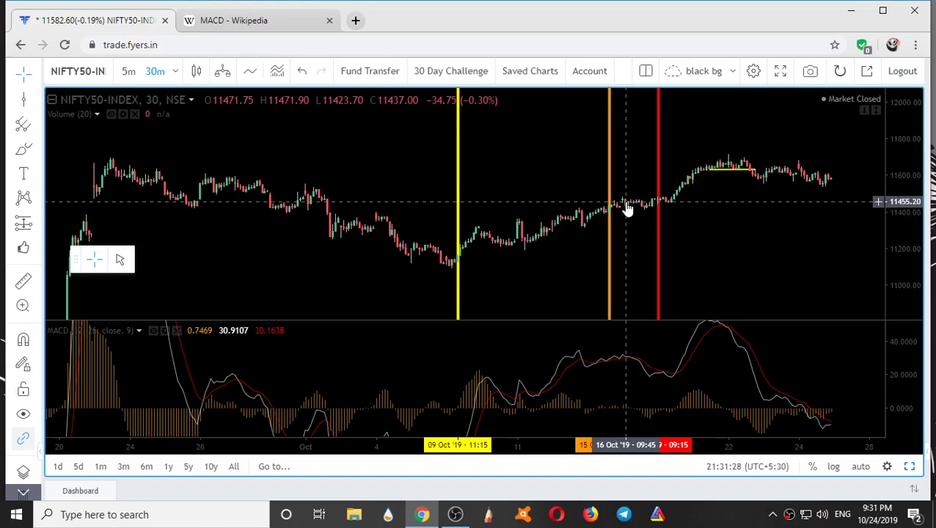
scroll(627, 209, "up", 3)
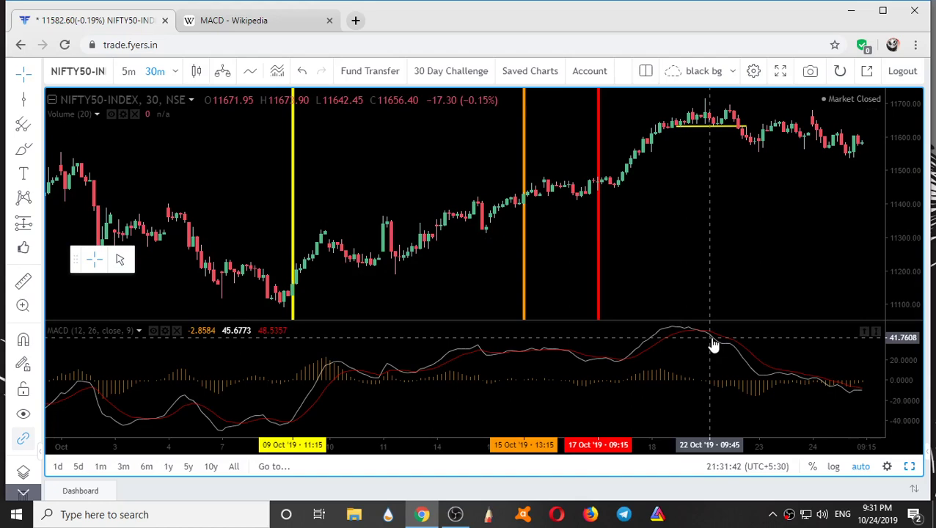
- Switch the chart to the 15-minute timeframe and examine the MACD crossovers against the price action from 18 to 24 Oct '19
left_click_drag(713, 344, 643, 345)
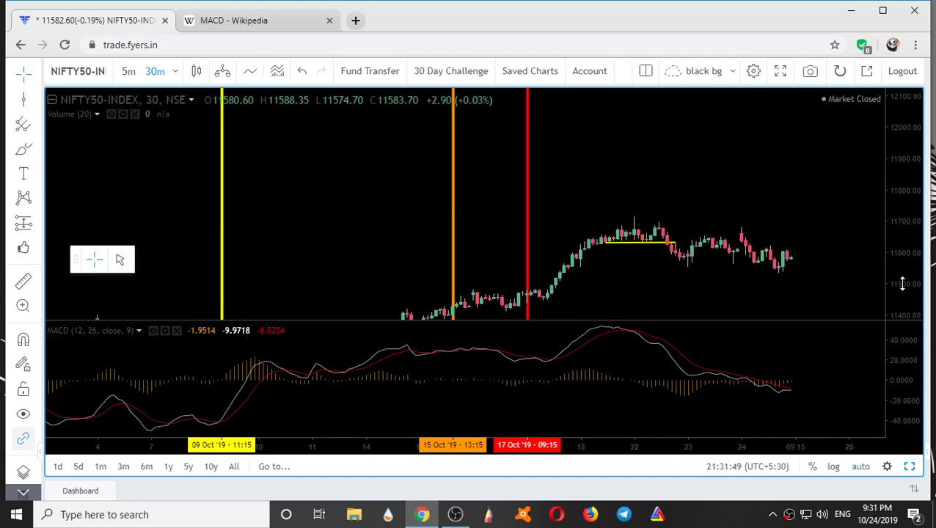
left_click_drag(902, 284, 902, 226)
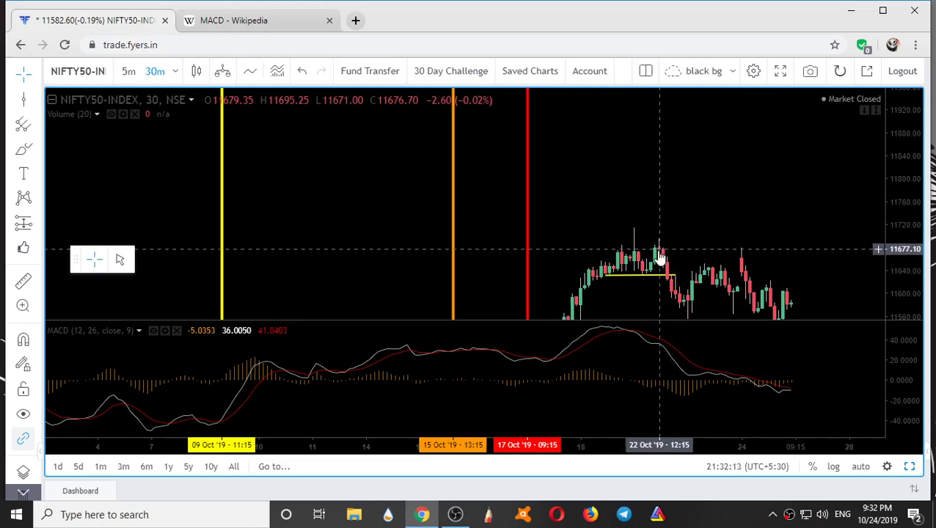
scroll(660, 257, "down", 5)
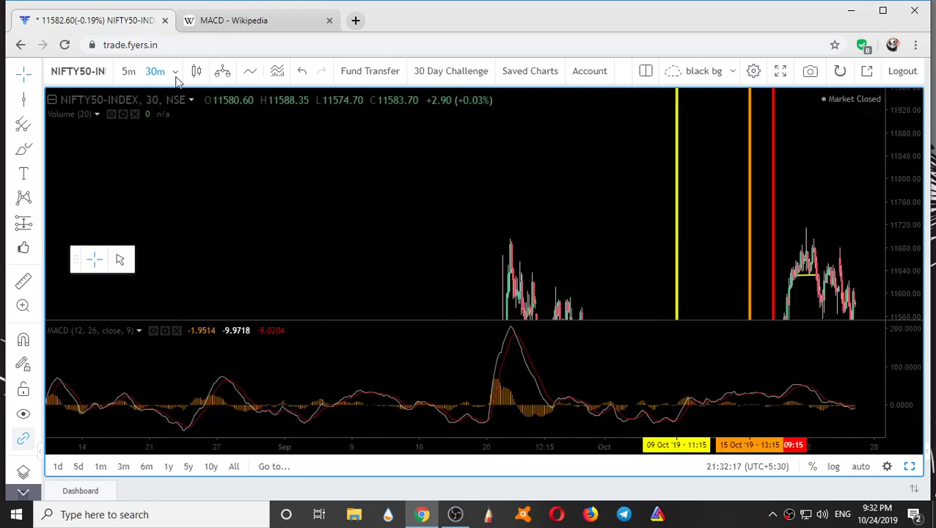
left_click(176, 72)
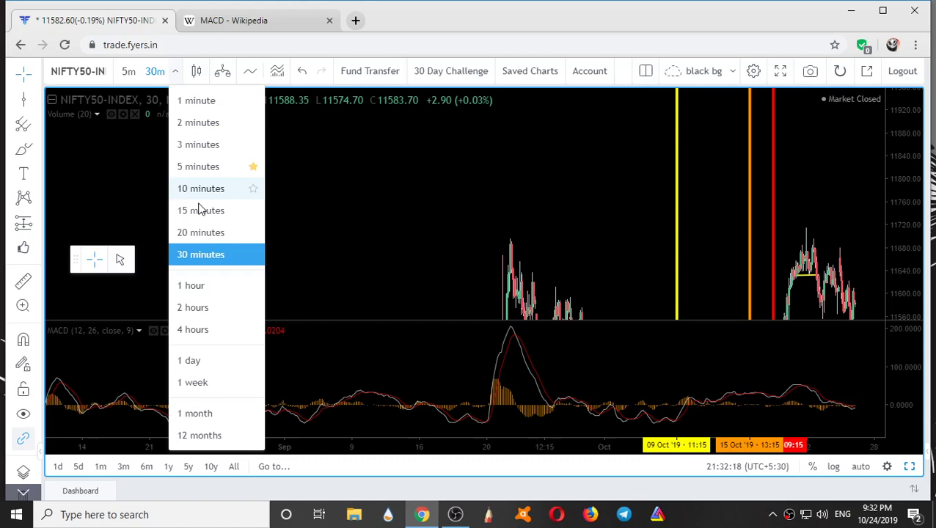
left_click(200, 209)
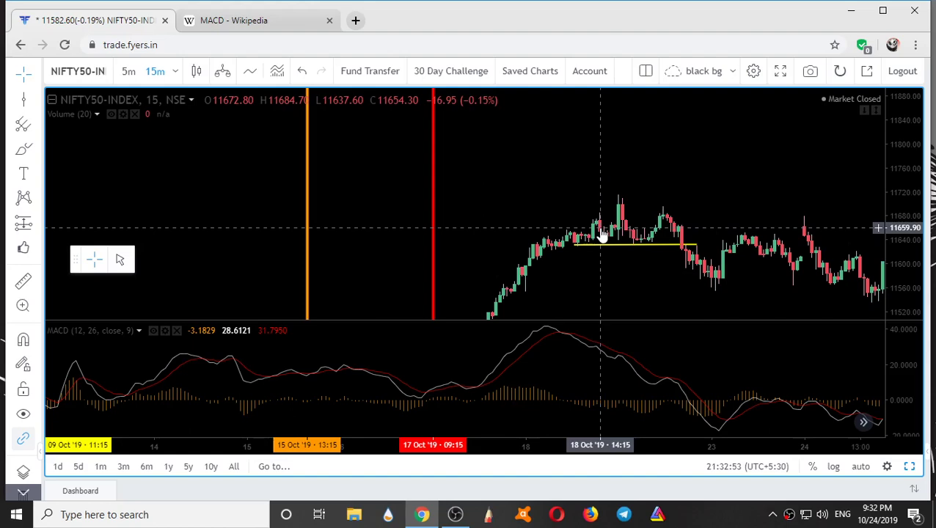
scroll(649, 246, "down", 2)
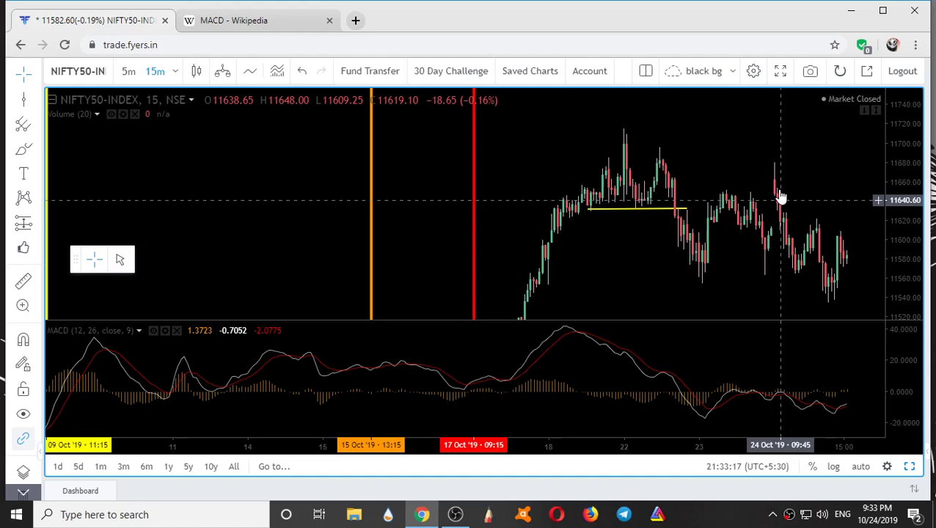
scroll(577, 181, "up", 5)
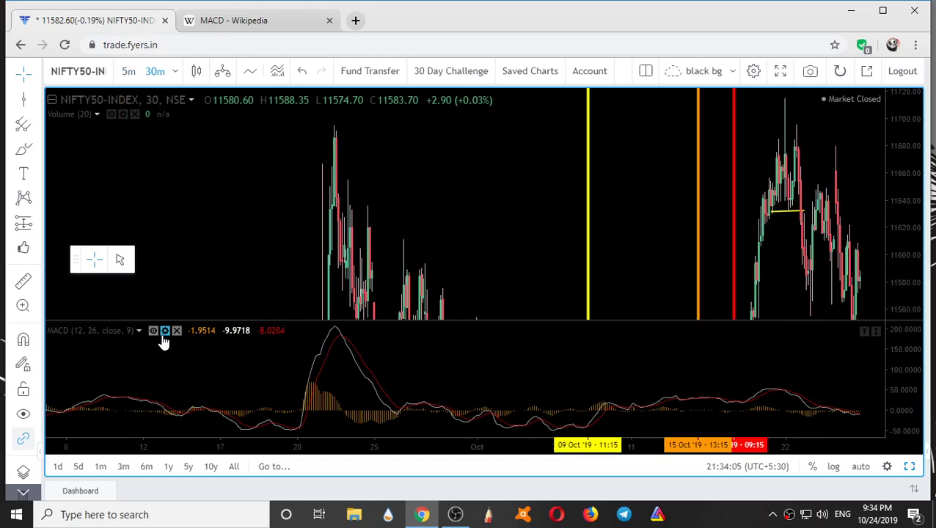
- Set the MACD's FastLength to 9 and SlowLength to 20, and glance at the Wikipedia article's Trading interpretation section
left_click(165, 331)
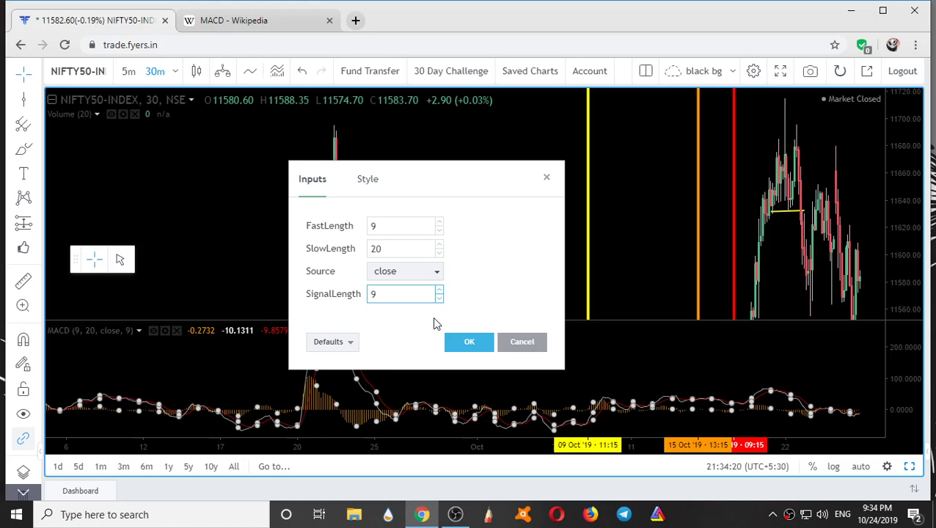
key("Return")
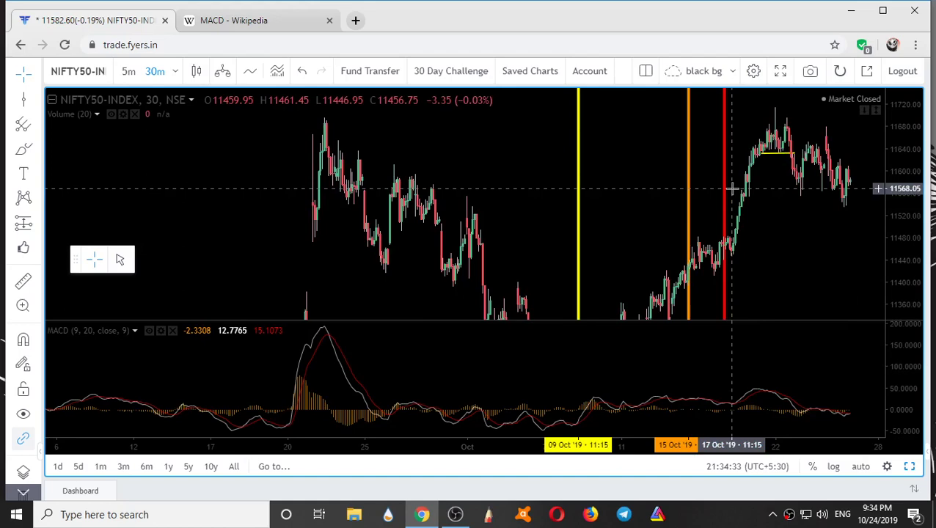
key("ctrl+Tab")
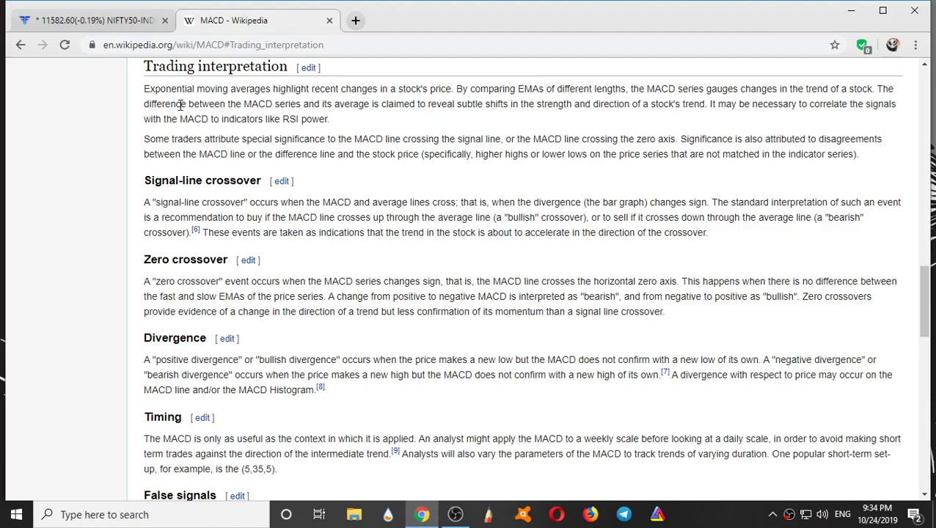
key("ctrl+Tab")
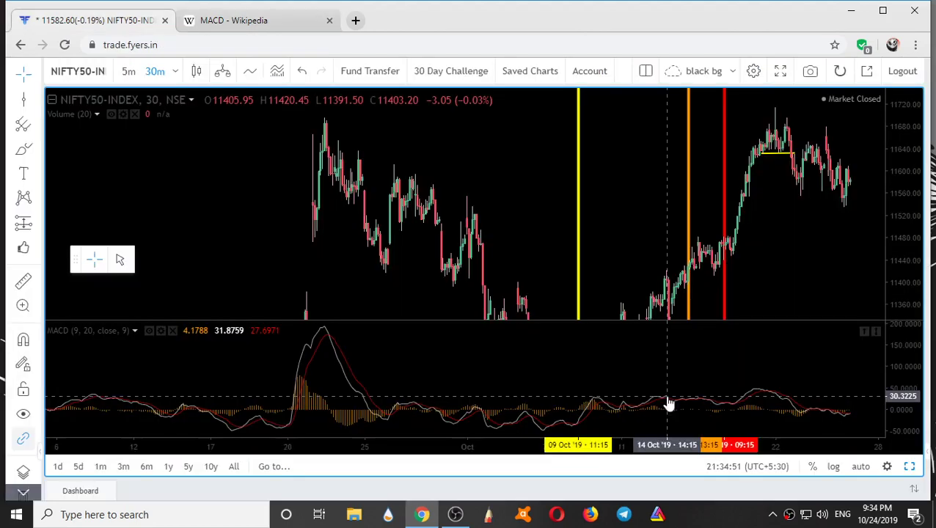
- Delete the short yellow trend line and the yellow, orange and red vertical lines from the 30-minute chart
left_click_drag(899, 242, 886, 277)
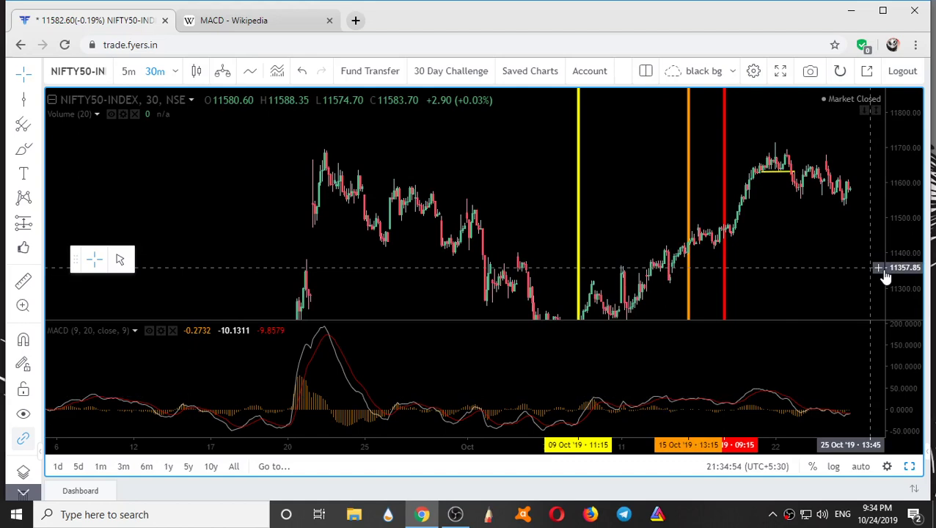
left_click_drag(775, 180, 725, 180)
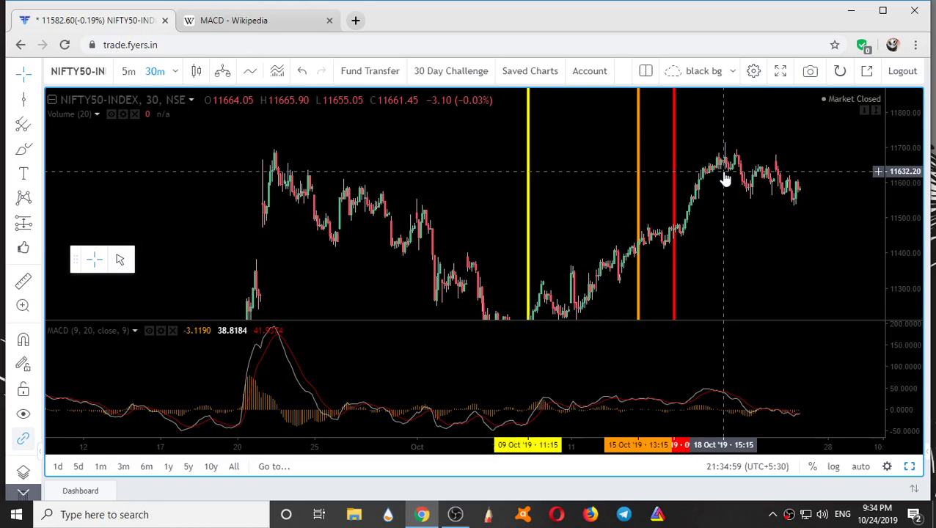
key("Delete")
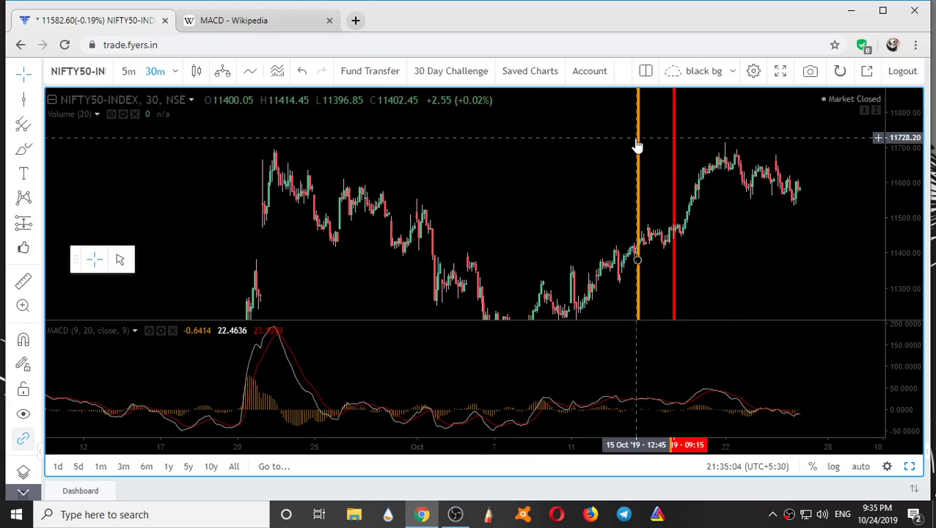
left_click(637, 147)
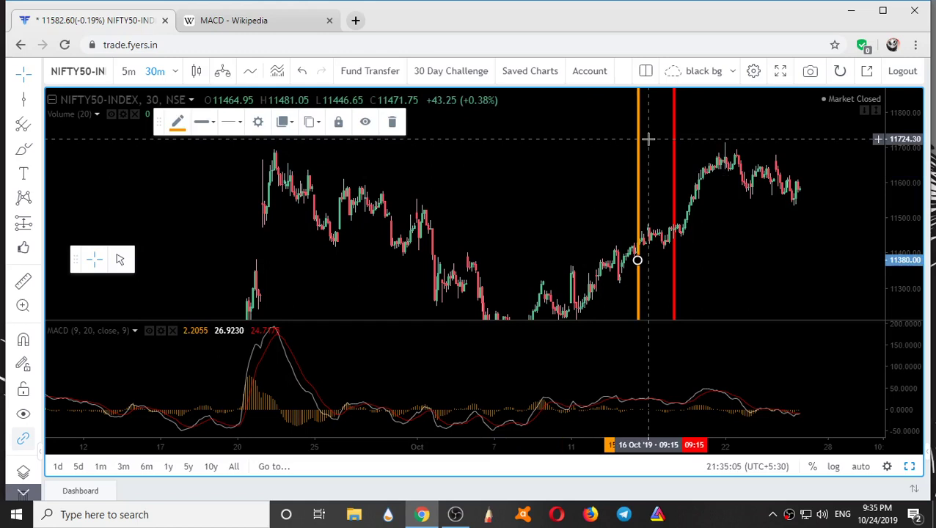
key("Delete")
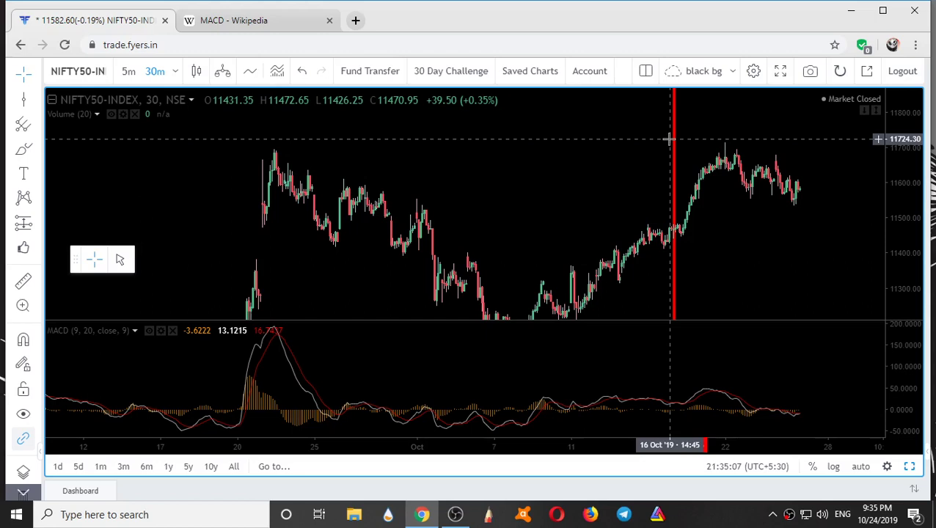
- Examine the 9, 20, 9 MACD crossovers against the longer 30-minute price history from June to October
scroll(578, 262, "down", 3)
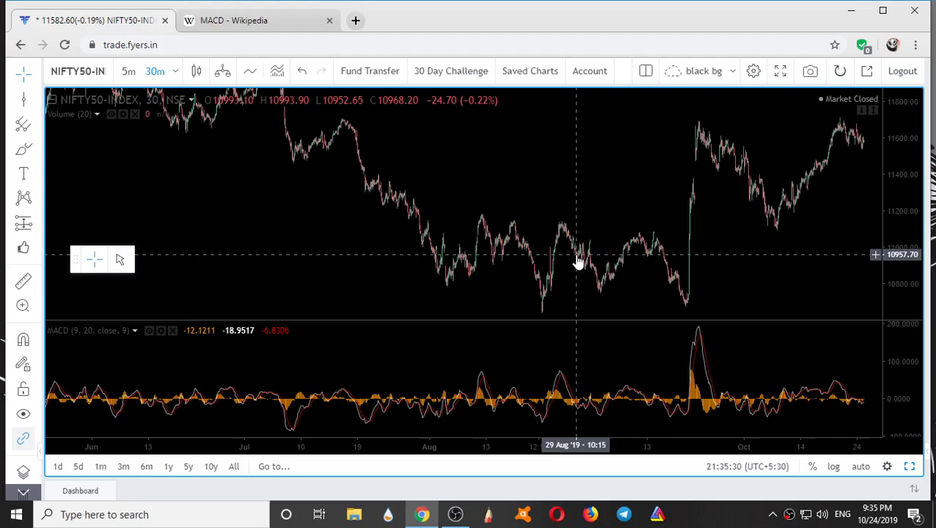
scroll(306, 287, "up", 3)
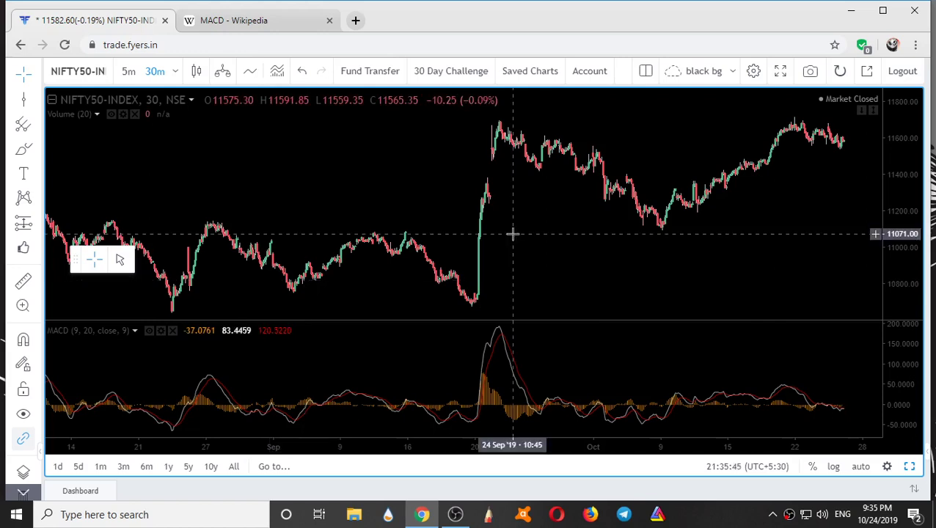
scroll(579, 227, "down", 3)
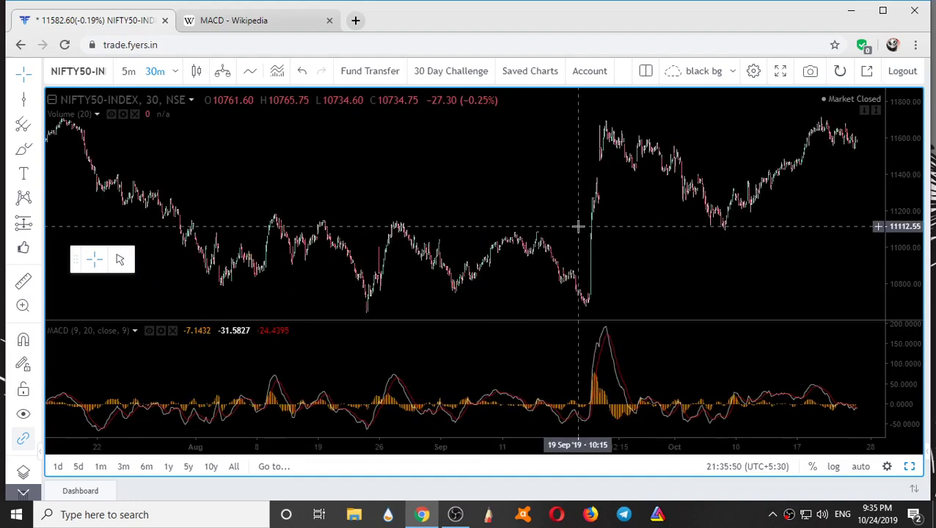